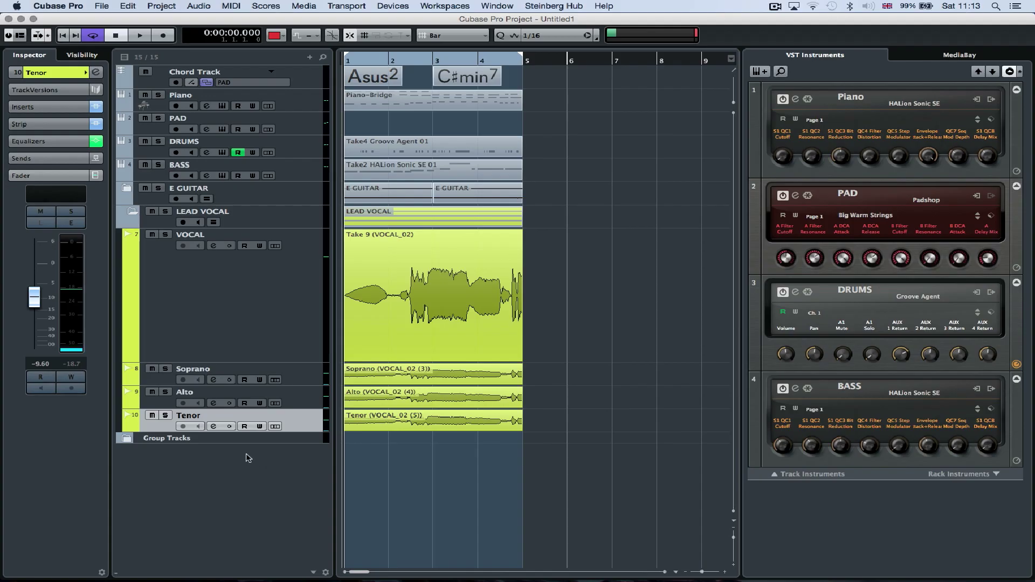
Step: Add an instrument track using Synth > LoopMash as its instrument
right_click(246, 457)
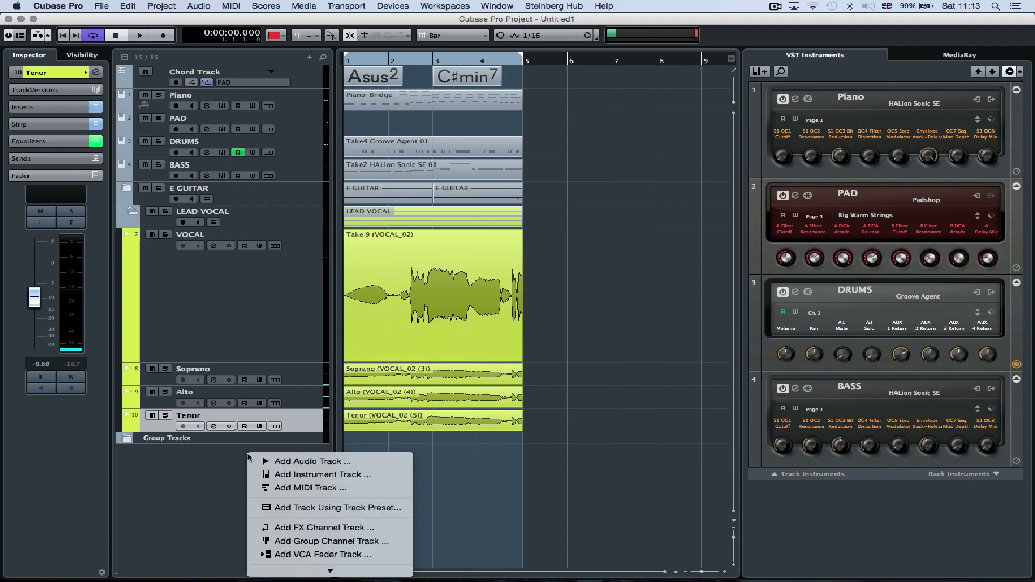
left_click(277, 474)
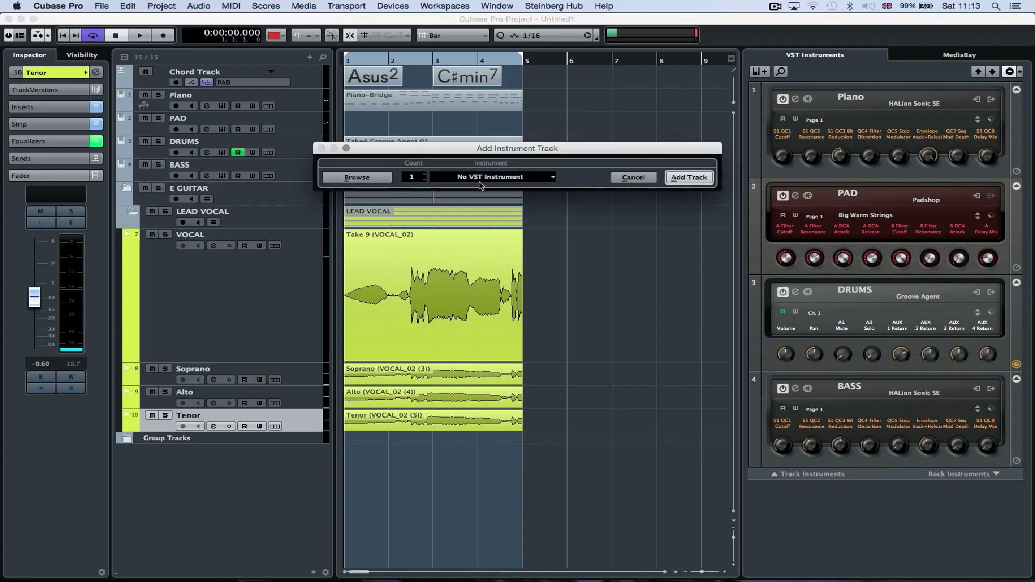
left_click(478, 179)
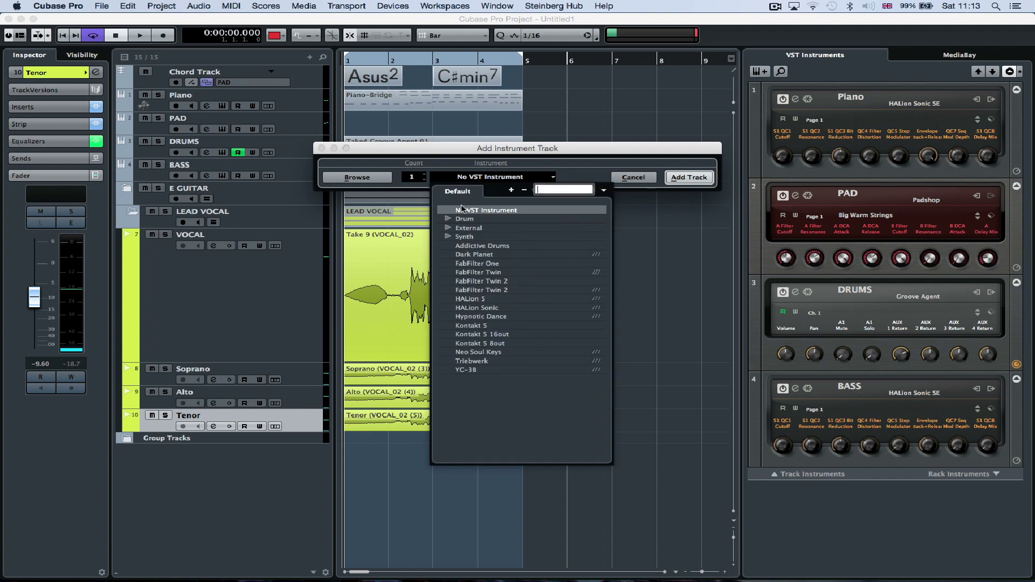
left_click(448, 237)
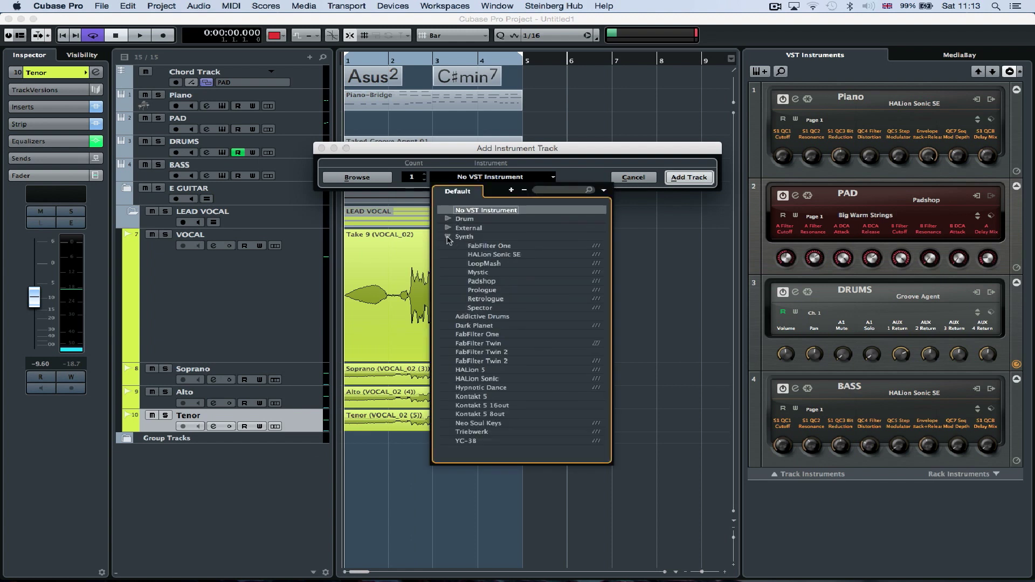
left_click(509, 264)
left_click(689, 177)
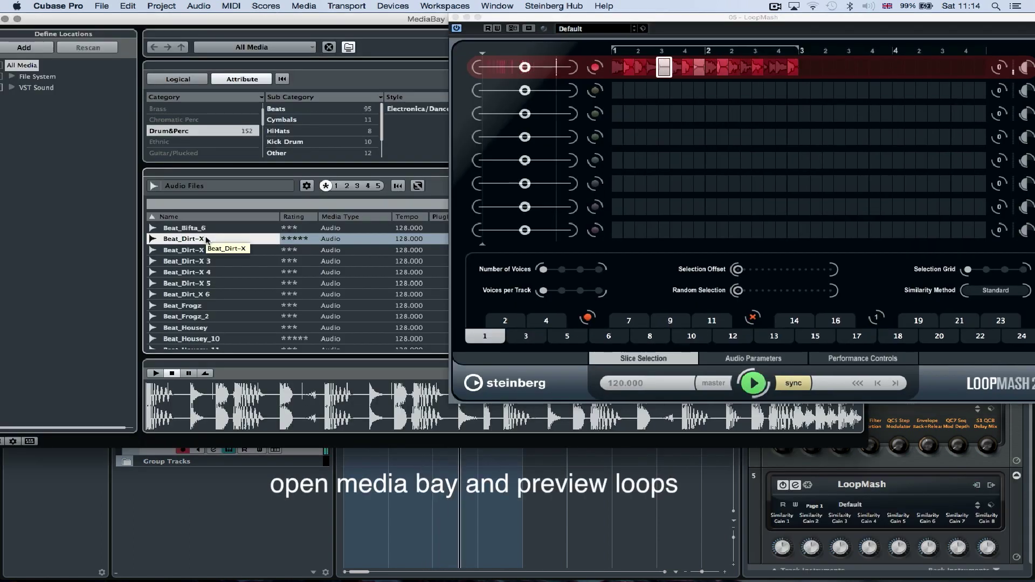
Step: Load the Beat_Dirt-X loop into LoopMash track 2 and store the setup as scene 2
left_click(203, 251)
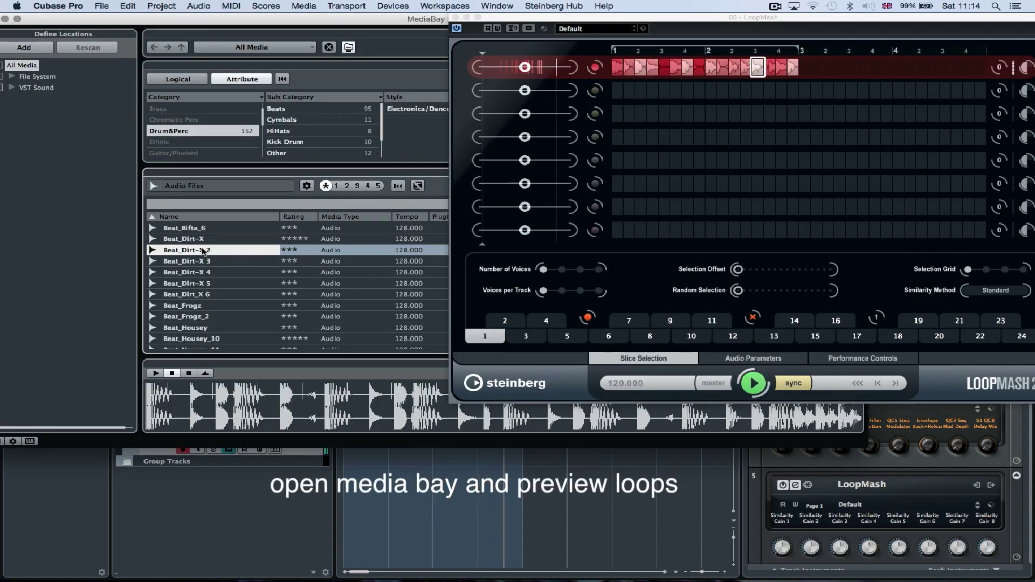
left_click_drag(198, 238, 620, 92)
left_click(589, 318)
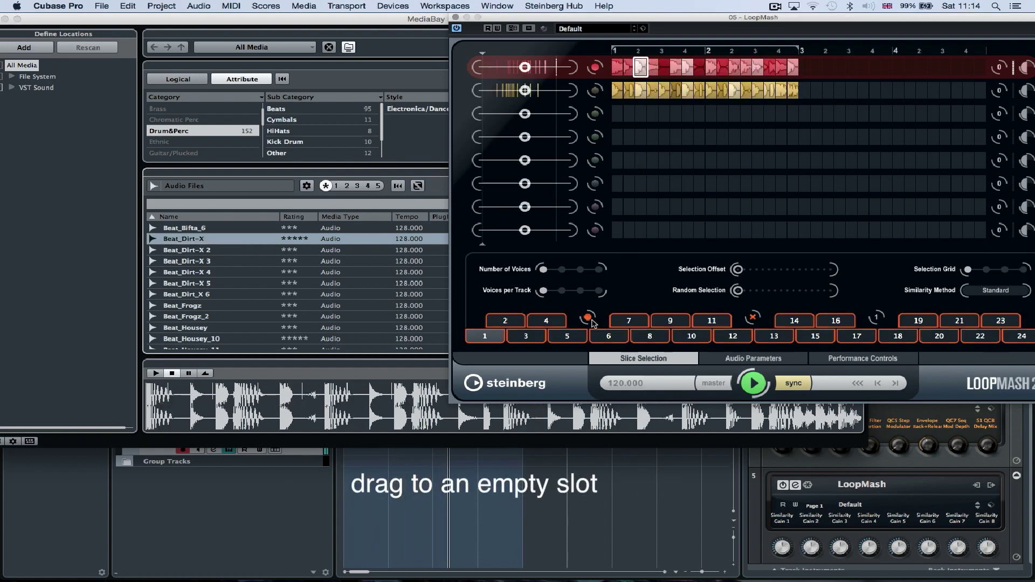
left_click(506, 320)
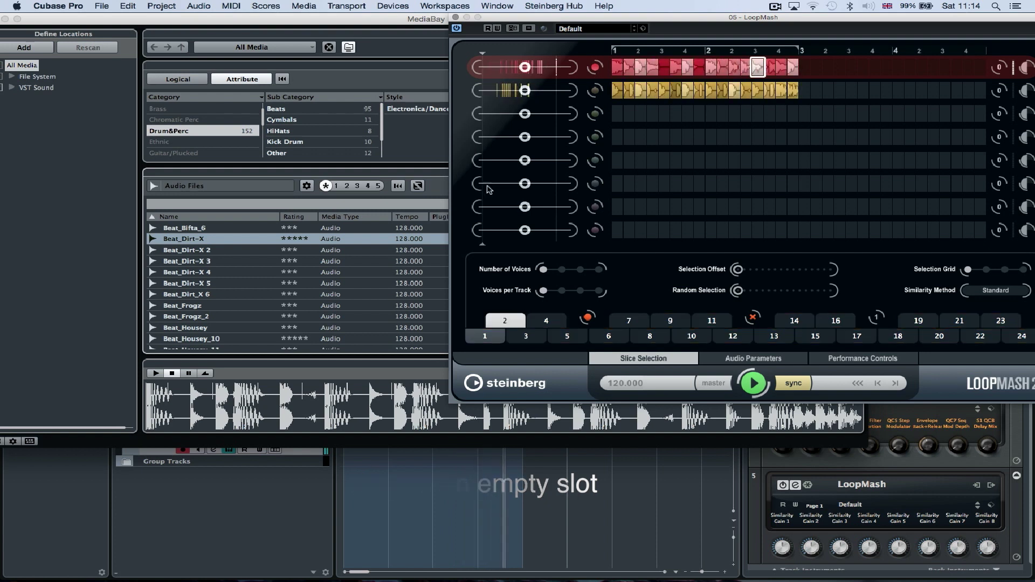
Step: Preview and load Beat_Housey_13 into track 3 and Beat_Housey_10 into track 4
left_click(451, 295)
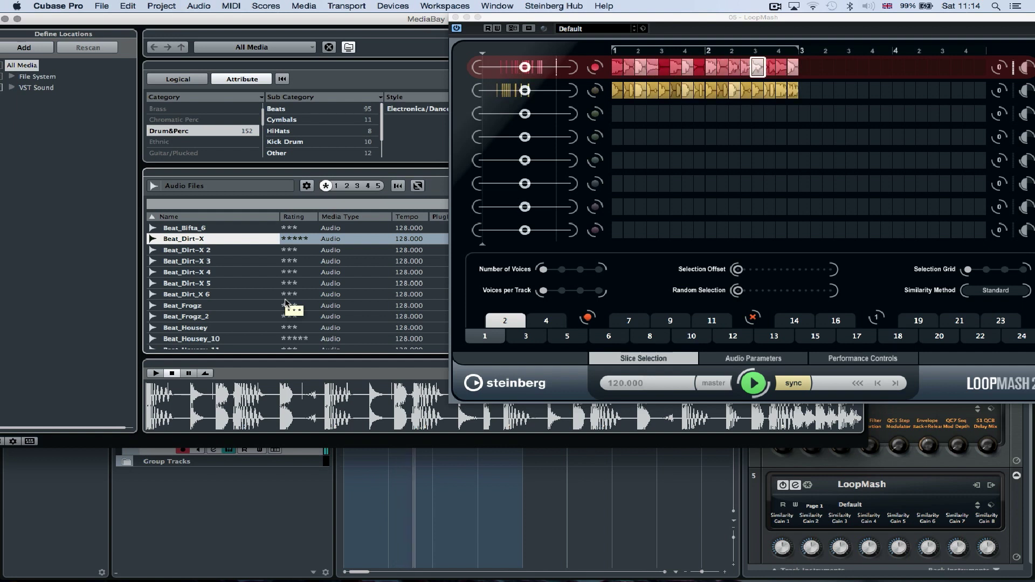
scroll(285, 302, "down", 3)
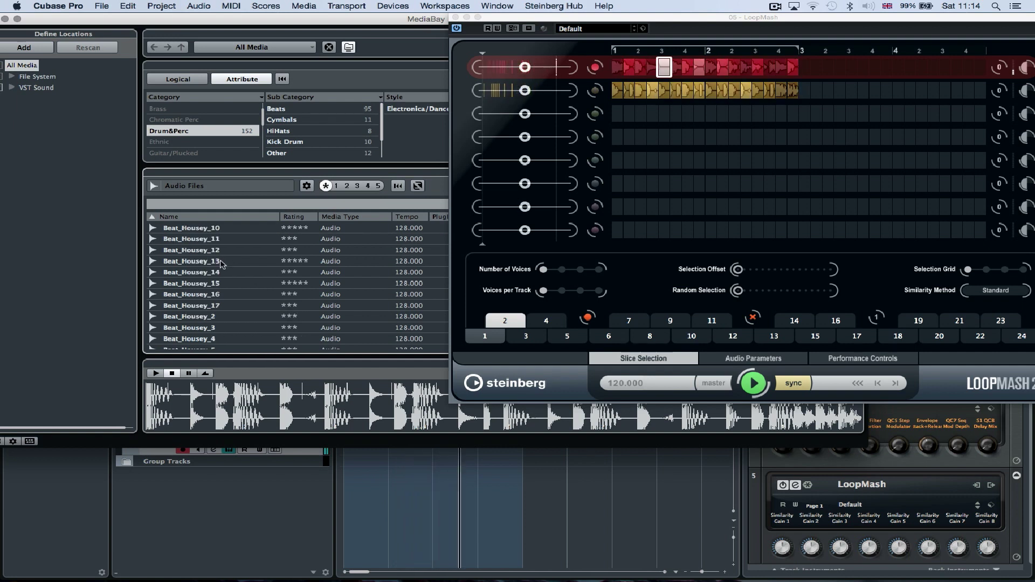
left_click(221, 262)
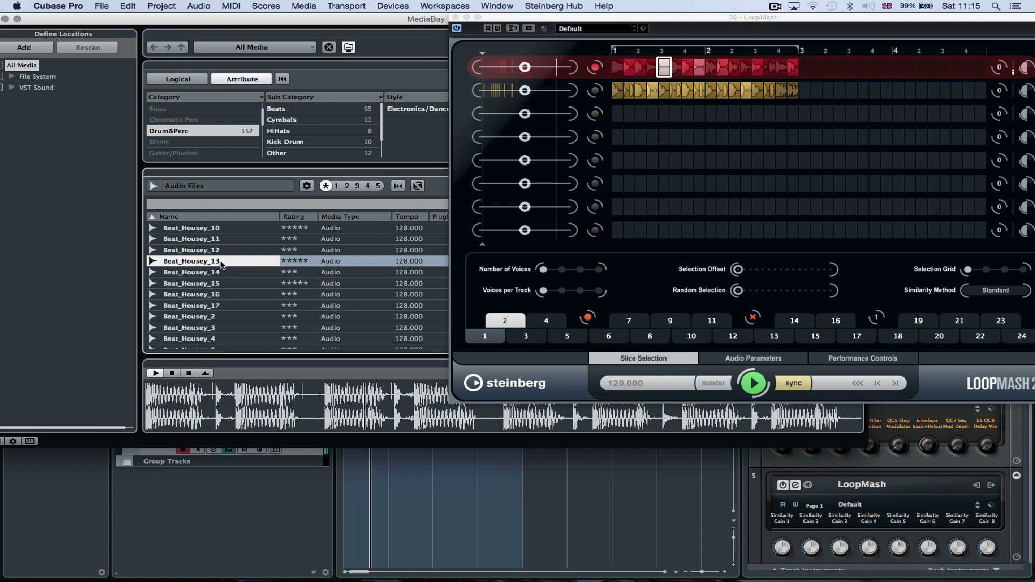
left_click_drag(618, 116, 621, 117)
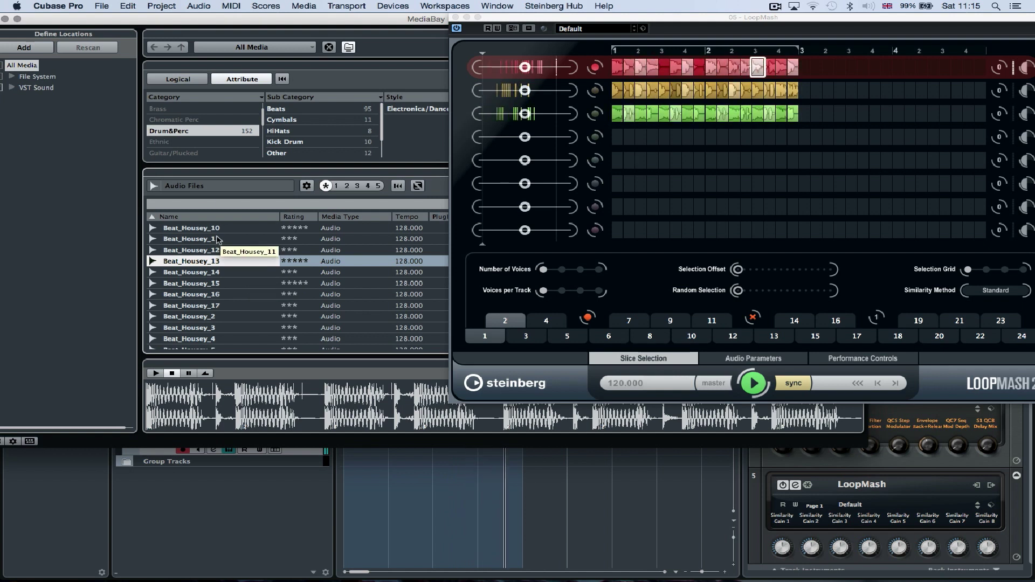
left_click(212, 230)
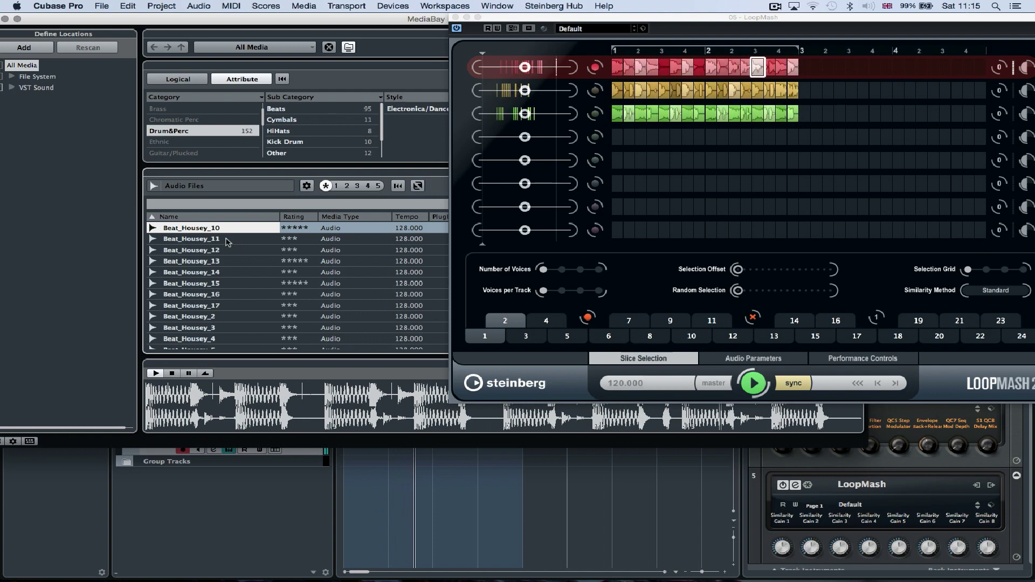
left_click_drag(223, 232, 639, 159)
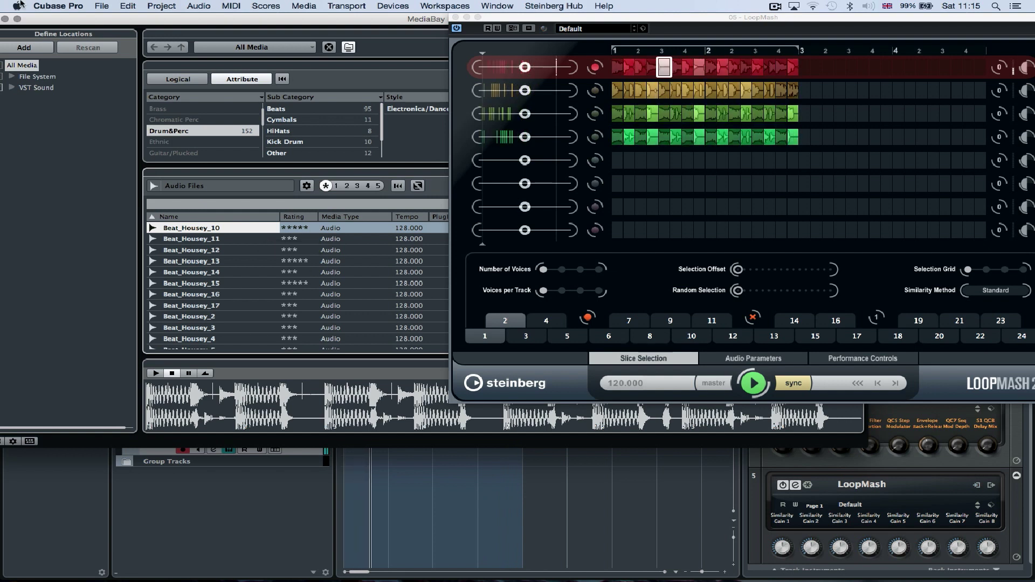
Step: Close the MediaBay and store the four-loop setup as scene 3
left_click(5, 19)
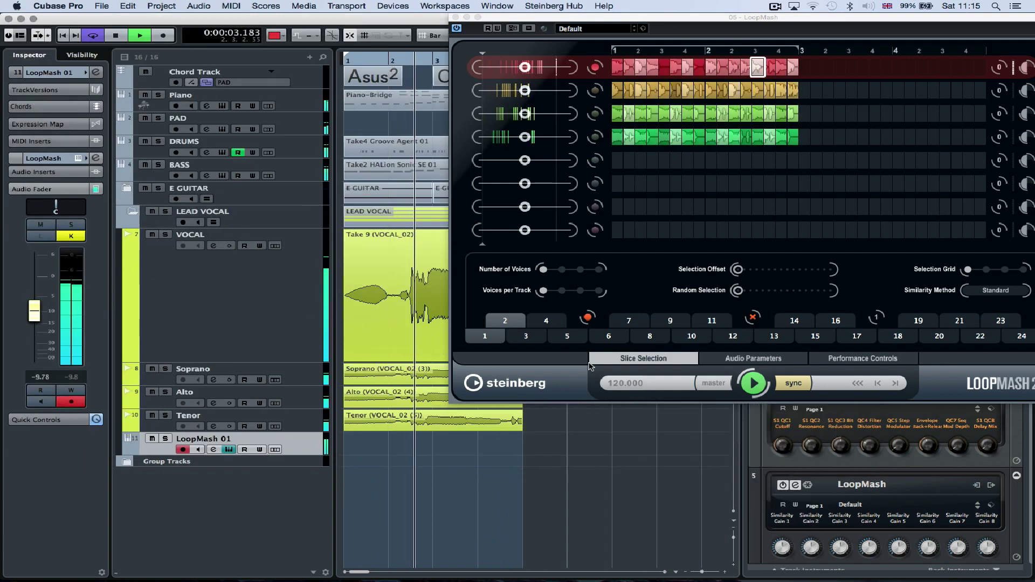
left_click(511, 338)
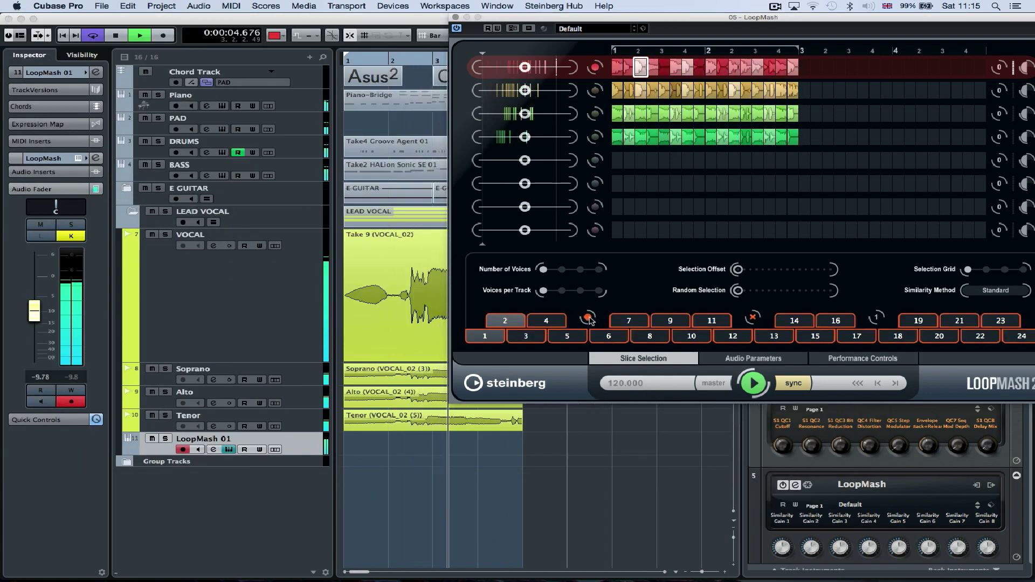
left_click(530, 337)
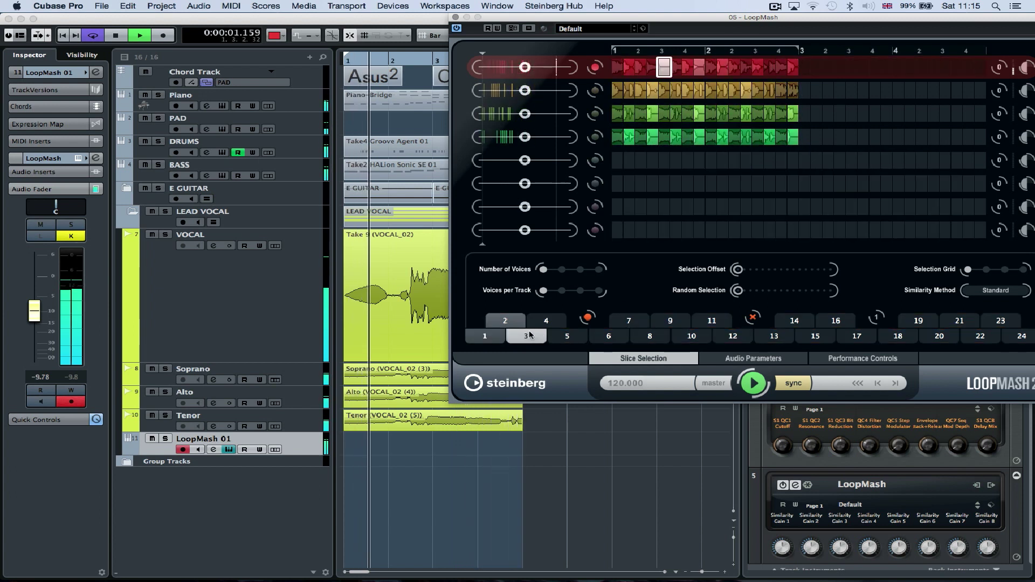
Step: Recall scene 1, raise the track volume slightly, then recall scene 2
left_click(501, 333)
left_click_drag(33, 311, 29, 307)
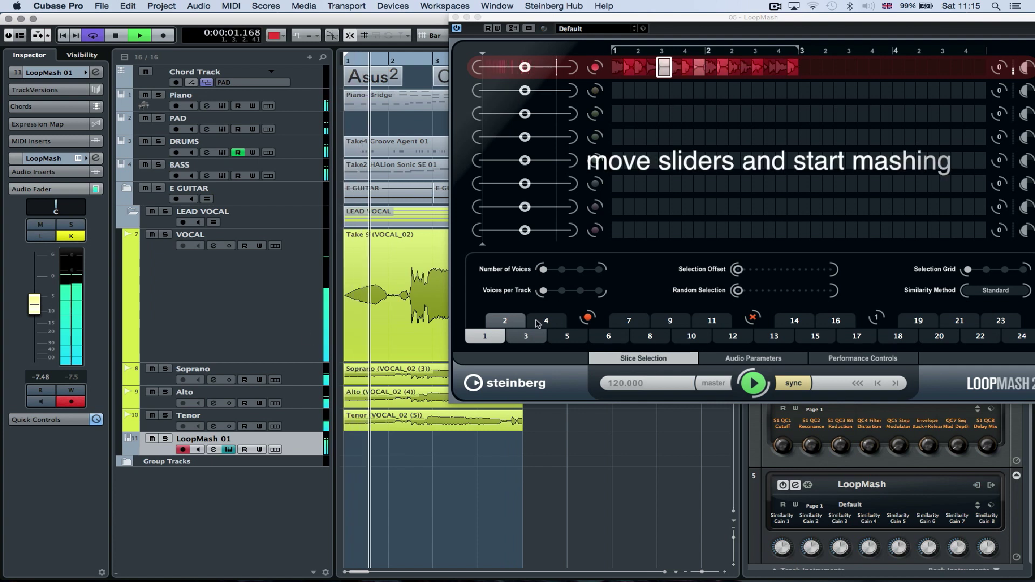
left_click(519, 324)
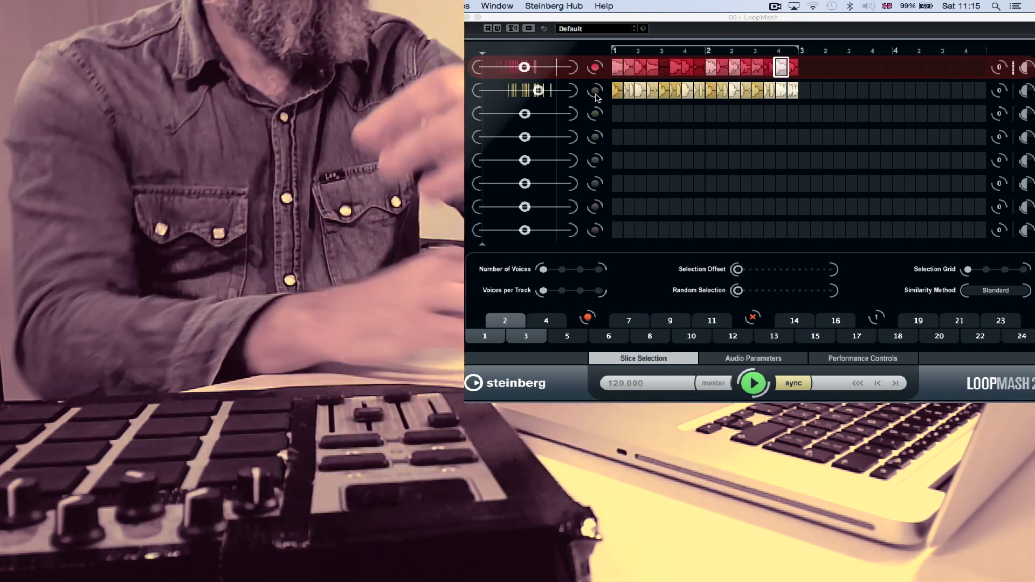
Step: Set LoopMash track 2 as the master loop and show the Performance Controls
left_click(595, 90)
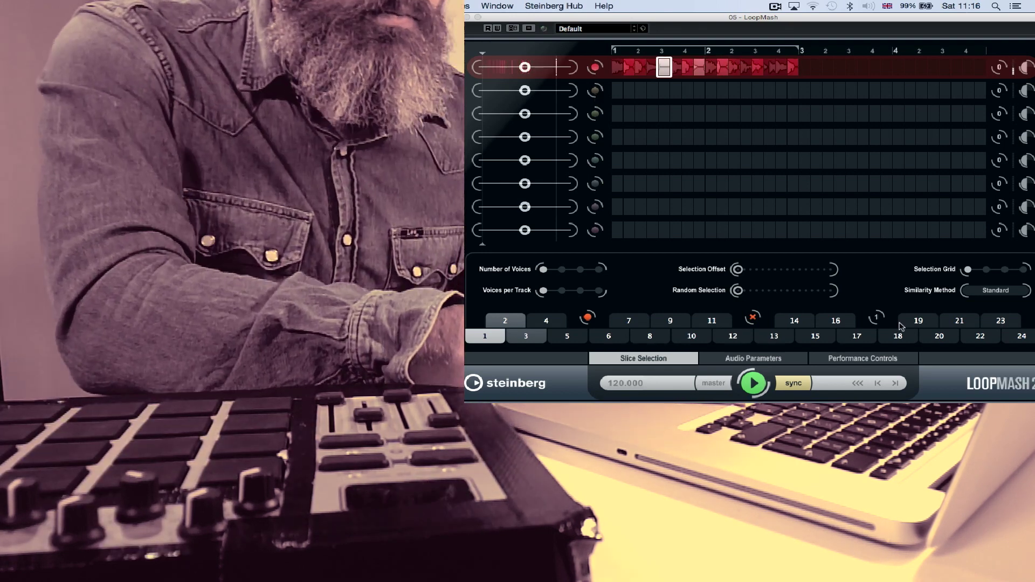
left_click(866, 361)
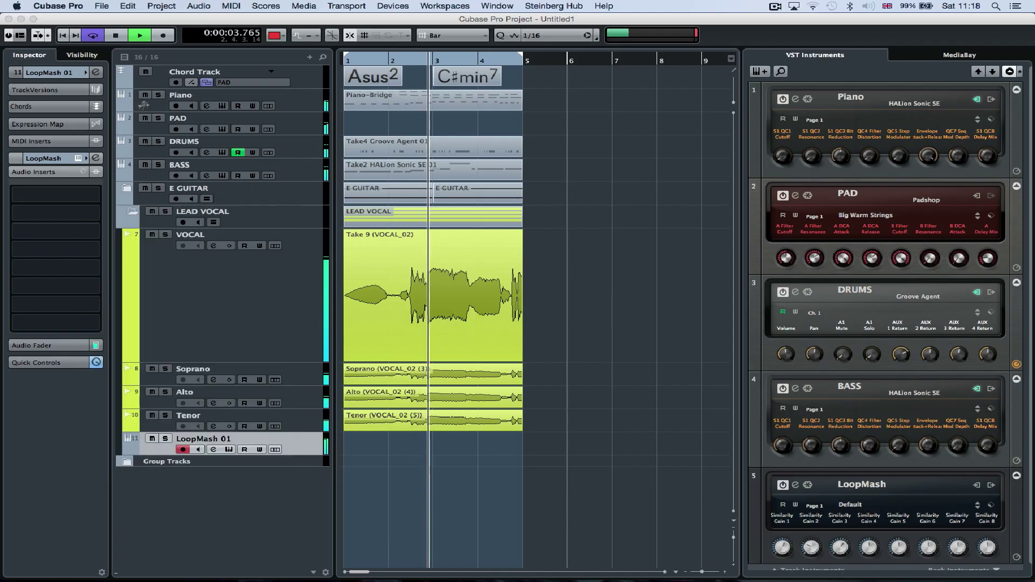
Step: On LoopMash 01's Magneto II, try Guitar – Tape Distortion, then settle on Master – Warmth
left_click(53, 191)
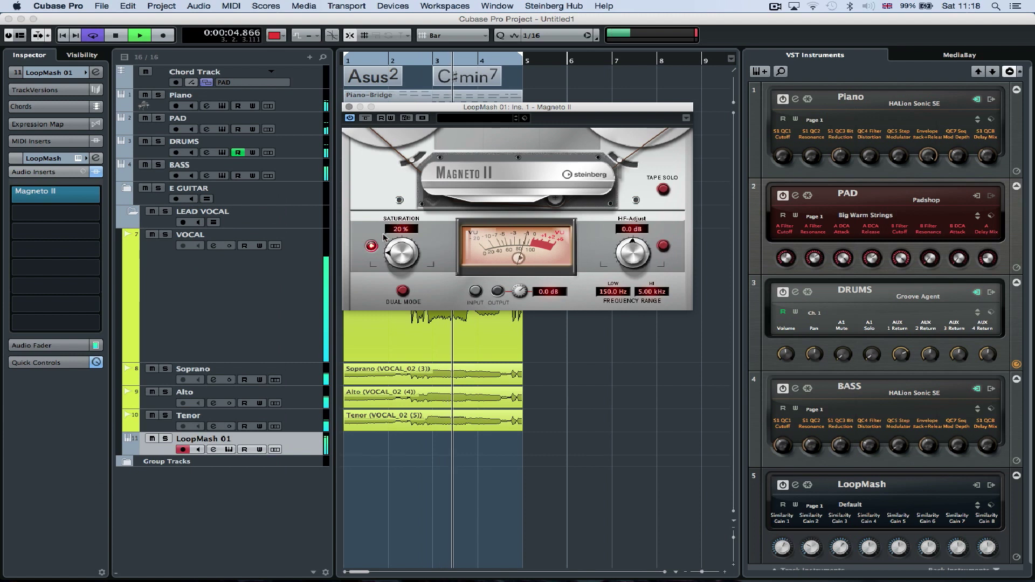
left_click(474, 118)
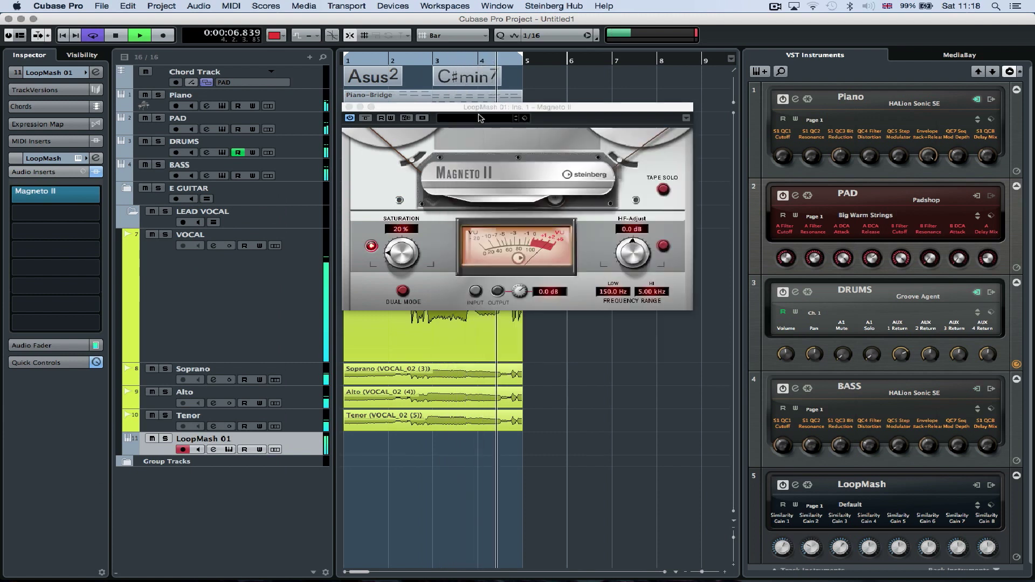
scroll(508, 235, "down", 4)
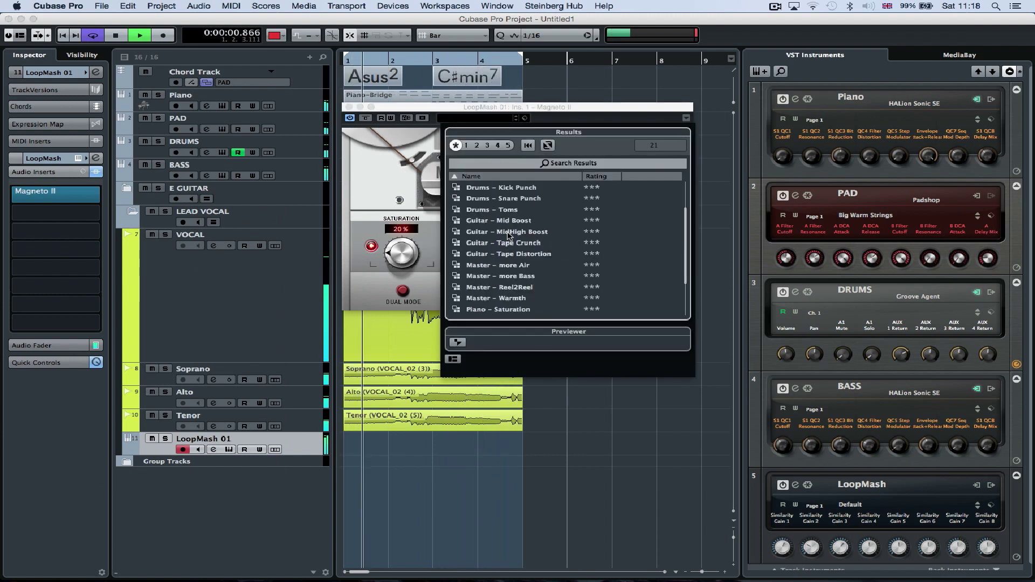
left_click(533, 255)
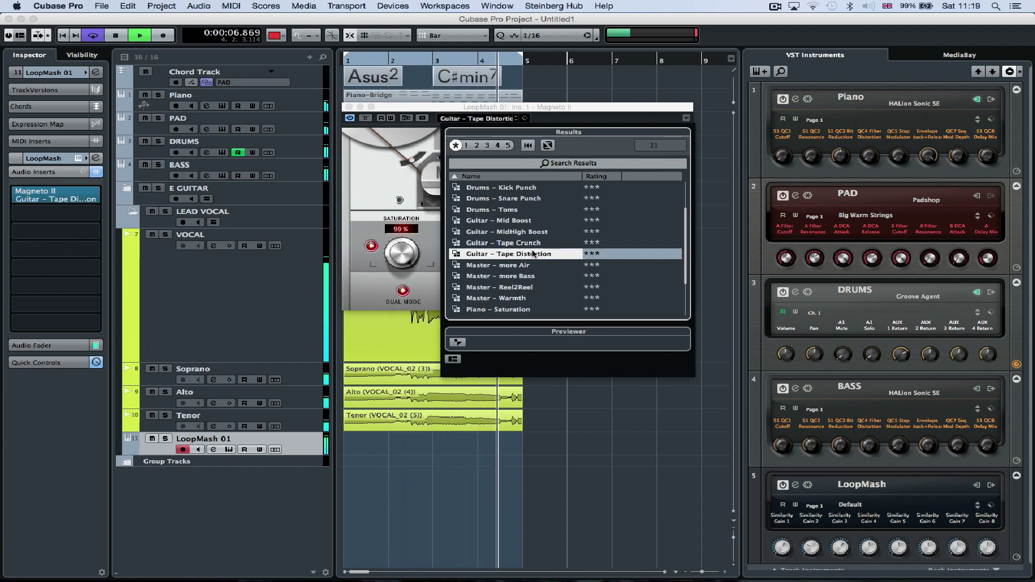
scroll(533, 254, "down", 5)
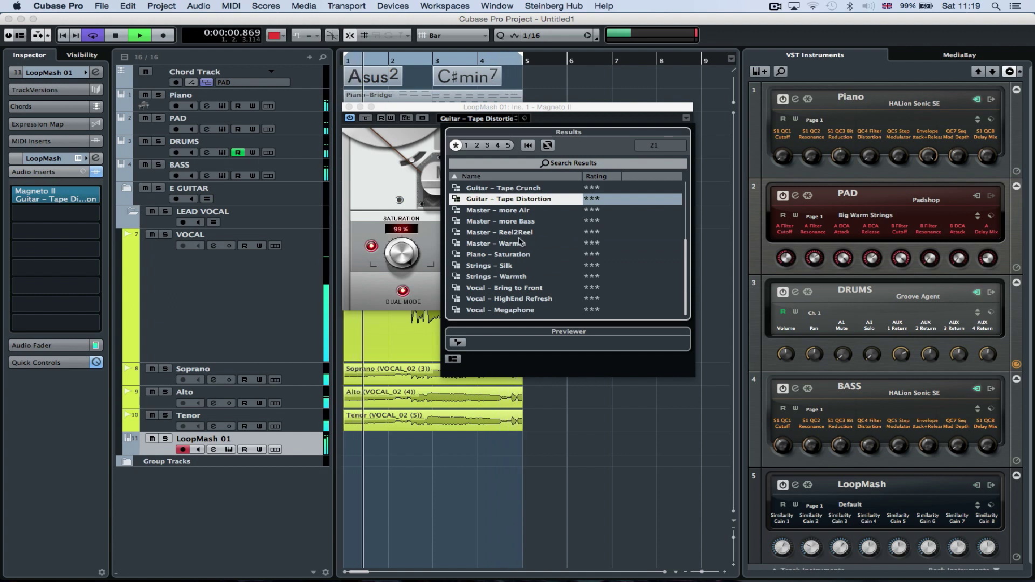
left_click(518, 244)
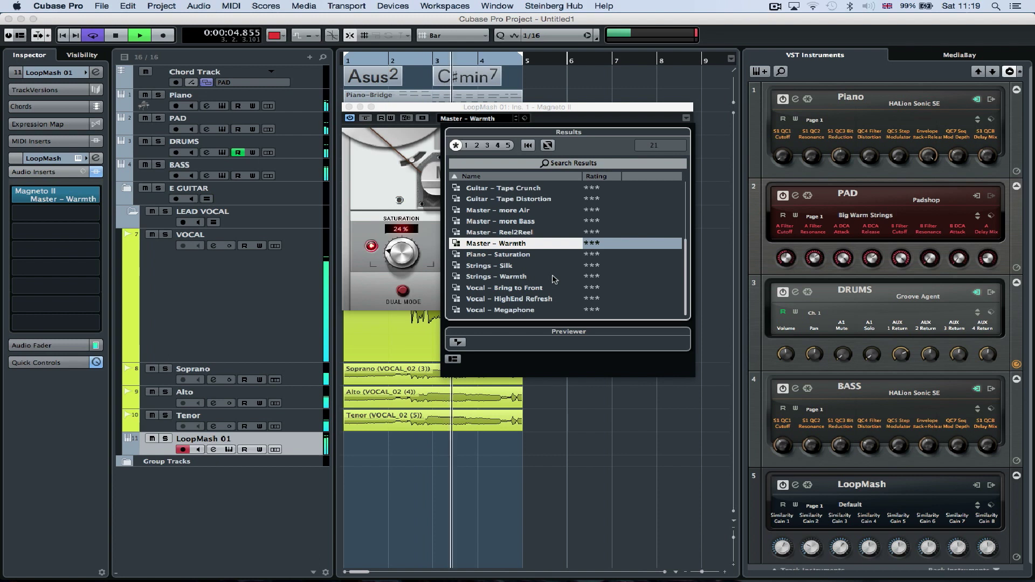
scroll(553, 279, "up", 3)
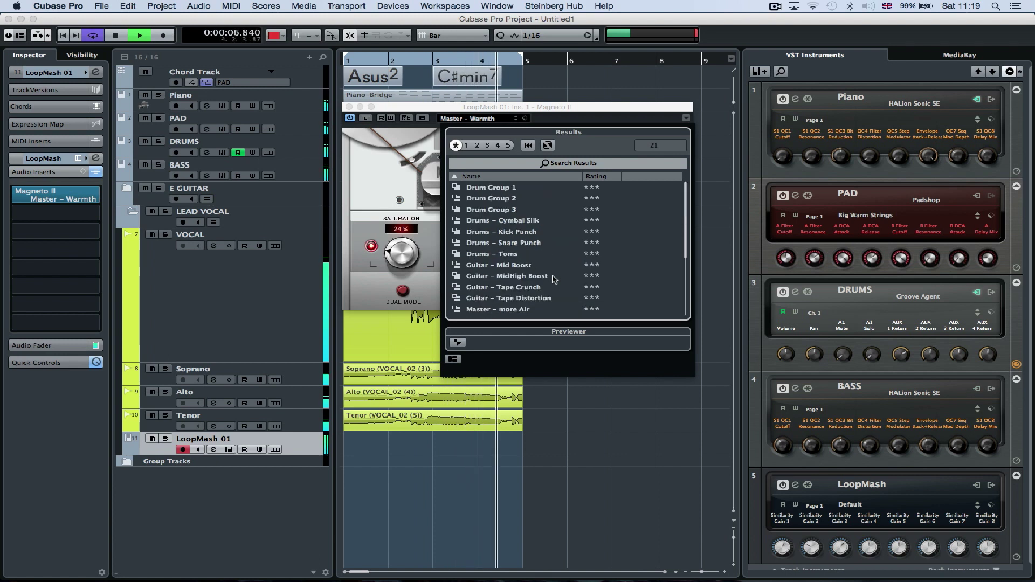
key("Escape")
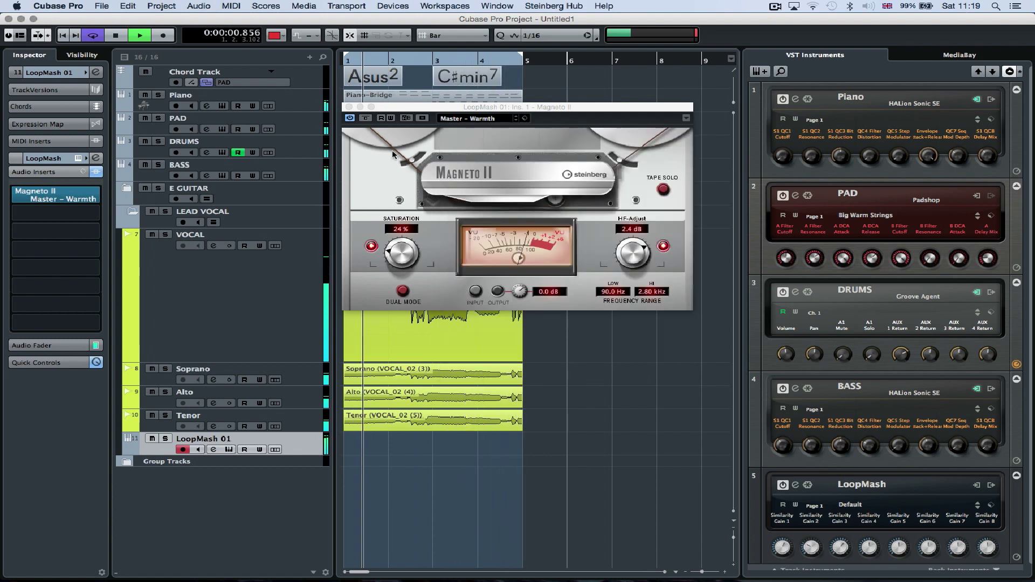
left_click(349, 107)
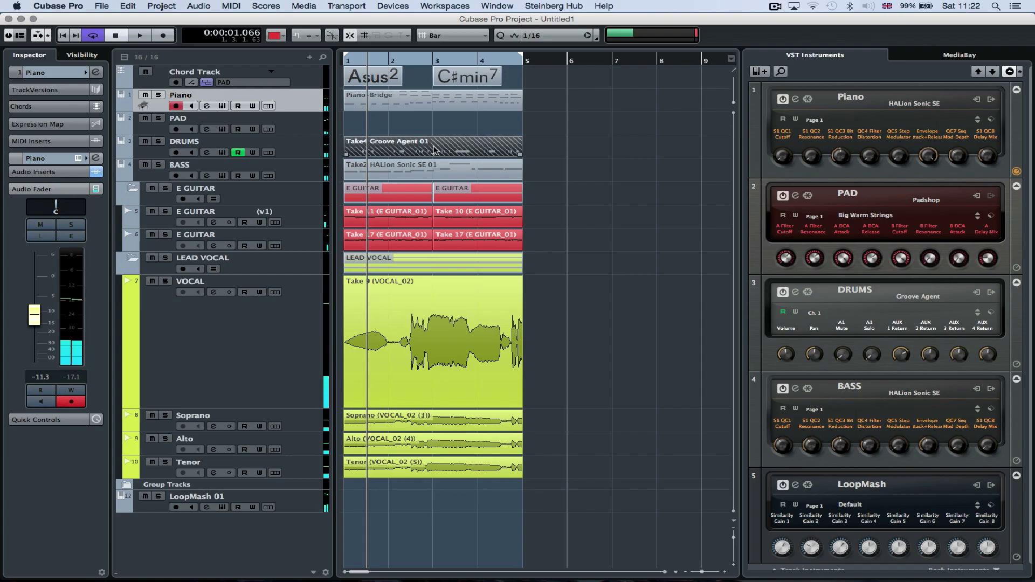
Step: Render the DRUMS part in place with current settings to a new DRUMS (R) audio track
right_click(435, 148)
mouse_move(480, 380)
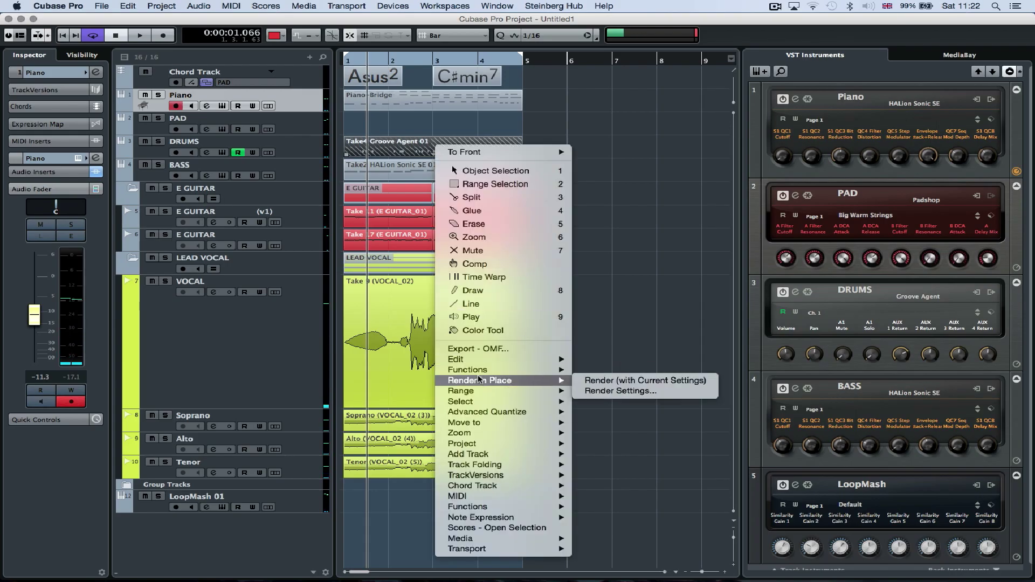
left_click(586, 381)
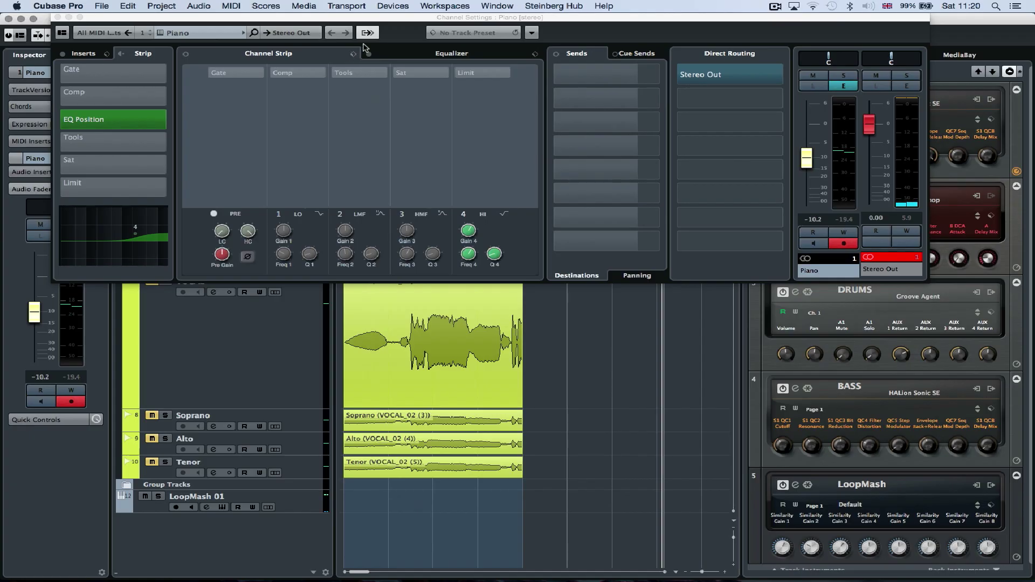
Step: Load the AM Piano 7 Bright Electronic strip preset onto the Piano channel
left_click(354, 53)
left_click(364, 66)
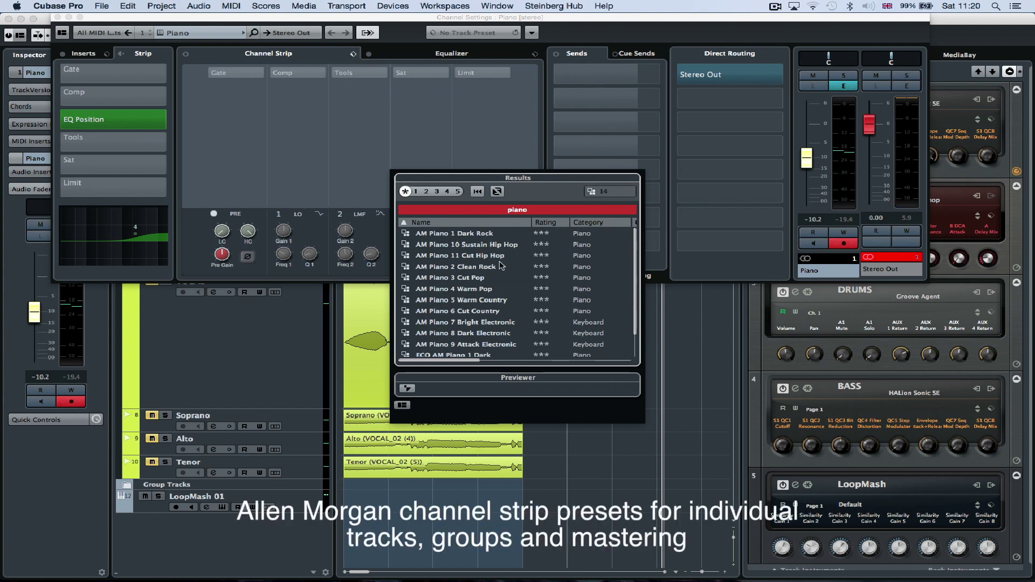
left_click(469, 322)
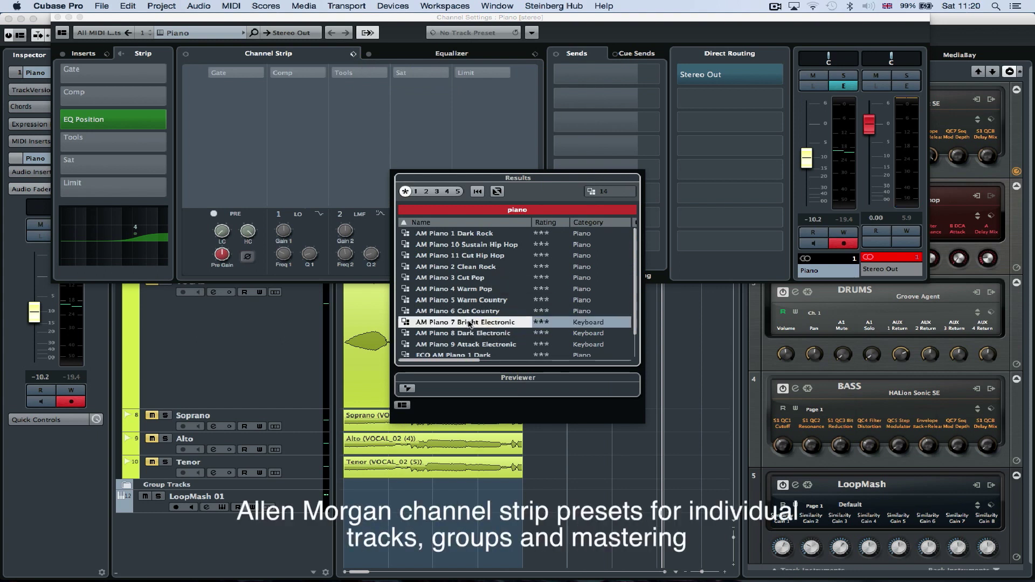
double_click(482, 323)
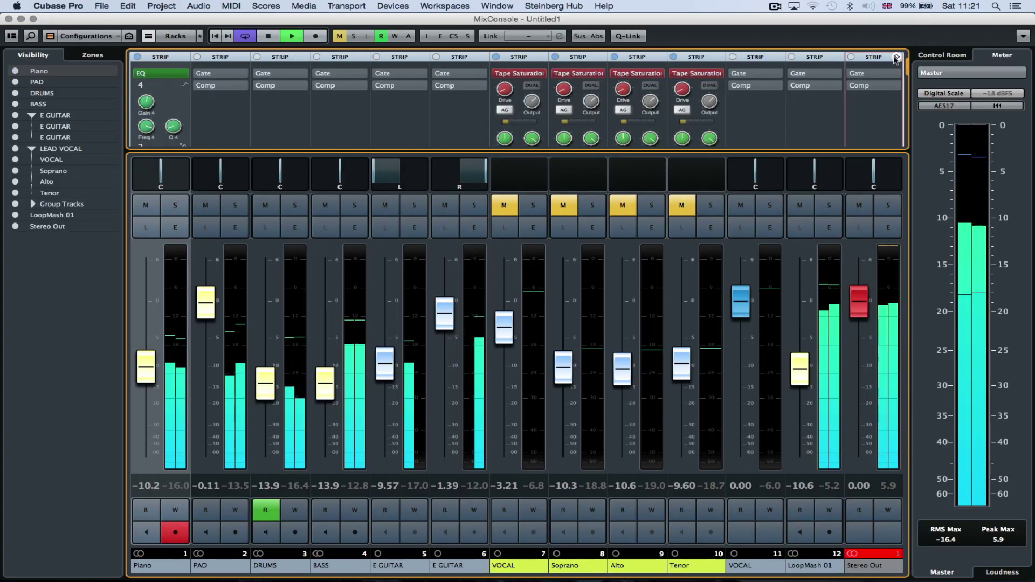
Step: In the MixConsole, search strip presets for 'master' and pick AM Master Buss GRP 5 Hip Hop
left_click(896, 58)
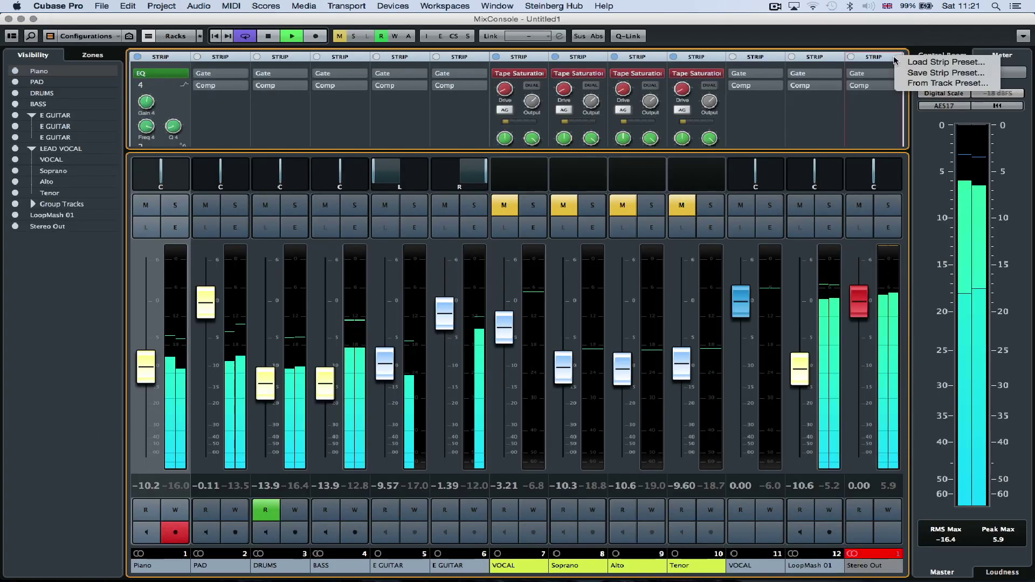
left_click(921, 62)
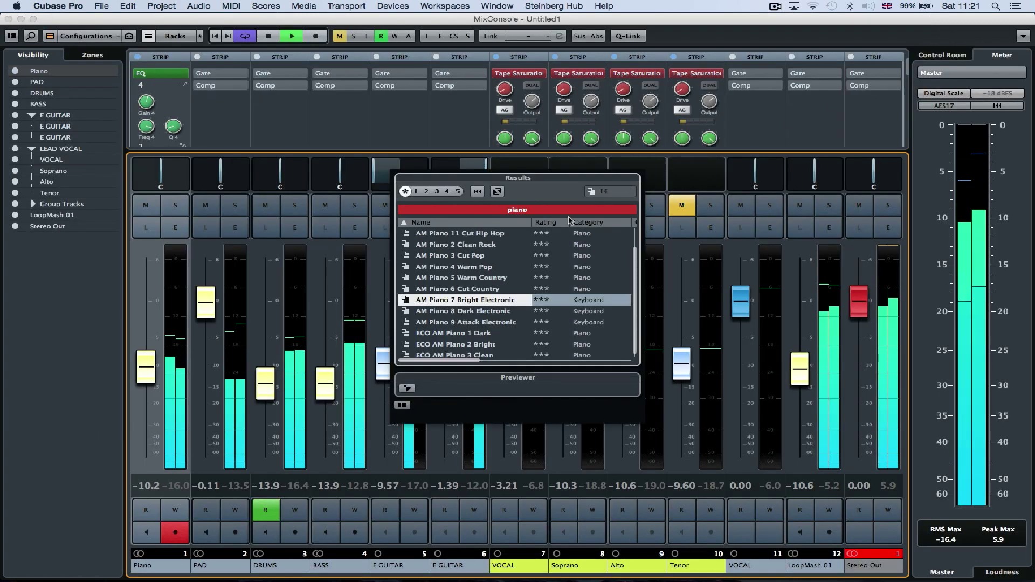
left_click(567, 209)
type("master")
key("Return")
left_click(485, 280)
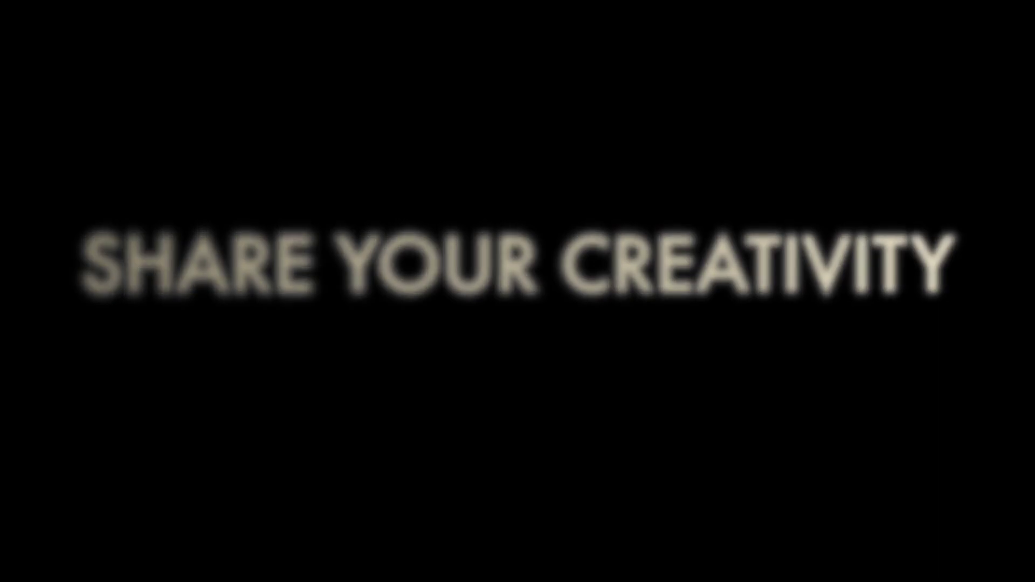
Step: Name the Audio Mixdown export 'COME HOME SCRATCH', enable Channel Batch Export, and view file formats
left_click(110, 4)
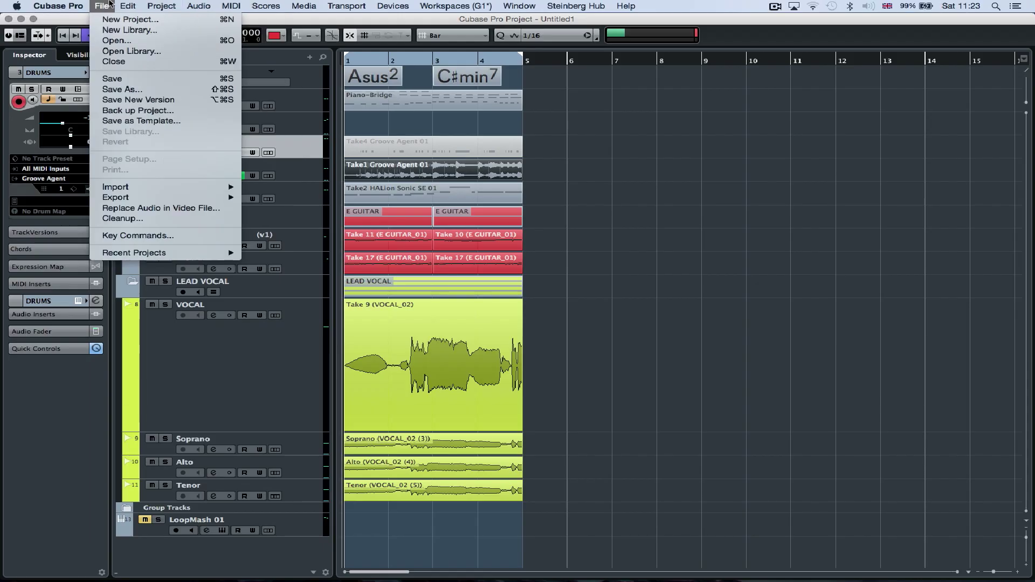
mouse_move(174, 198)
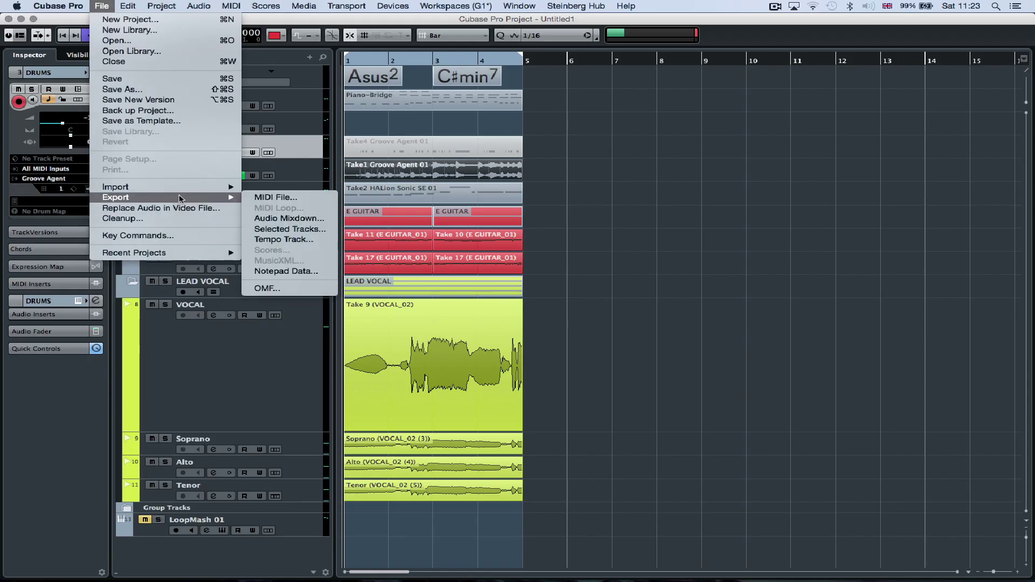
left_click(293, 218)
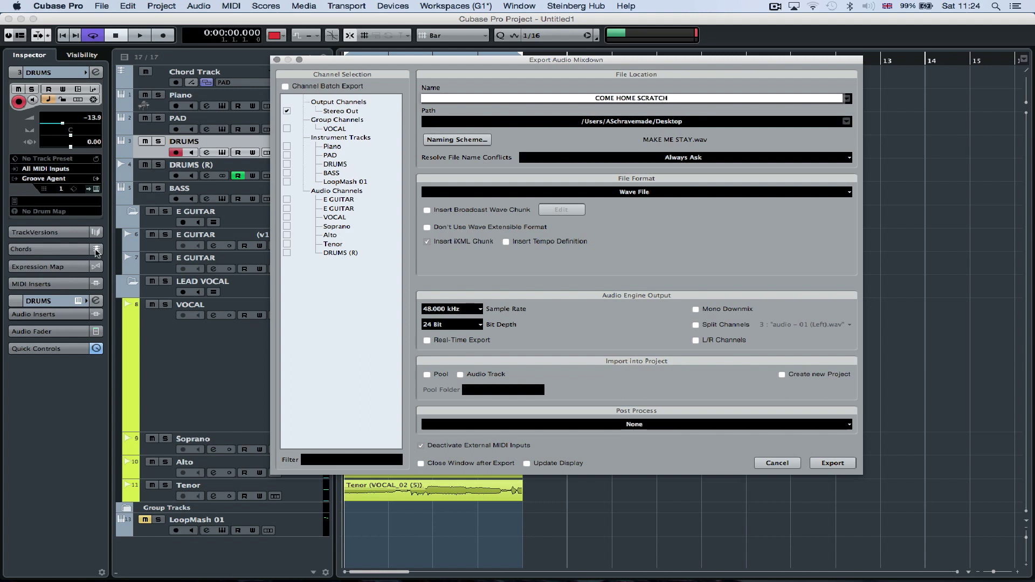
left_click(287, 164)
left_click(287, 181)
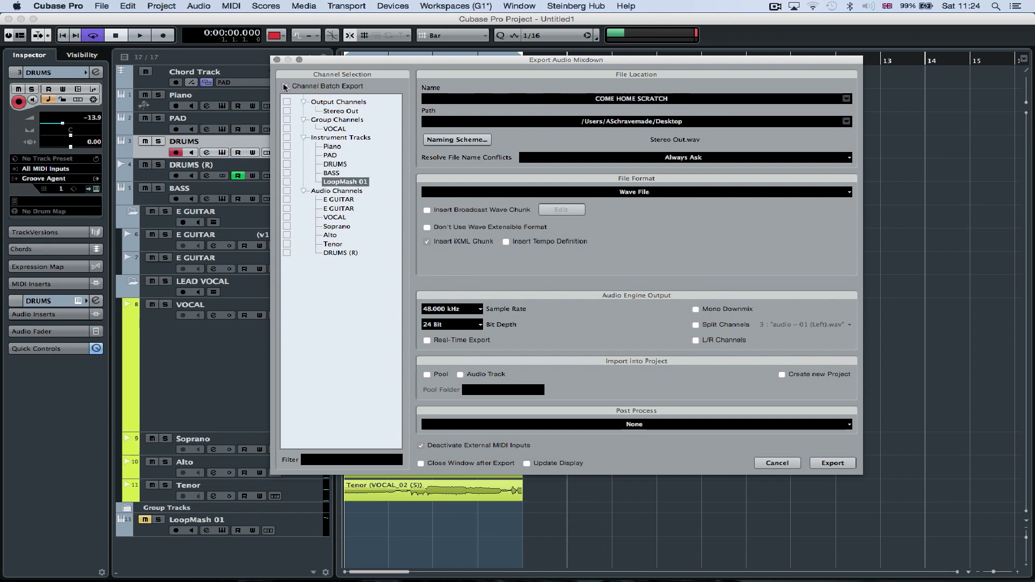
left_click(646, 194)
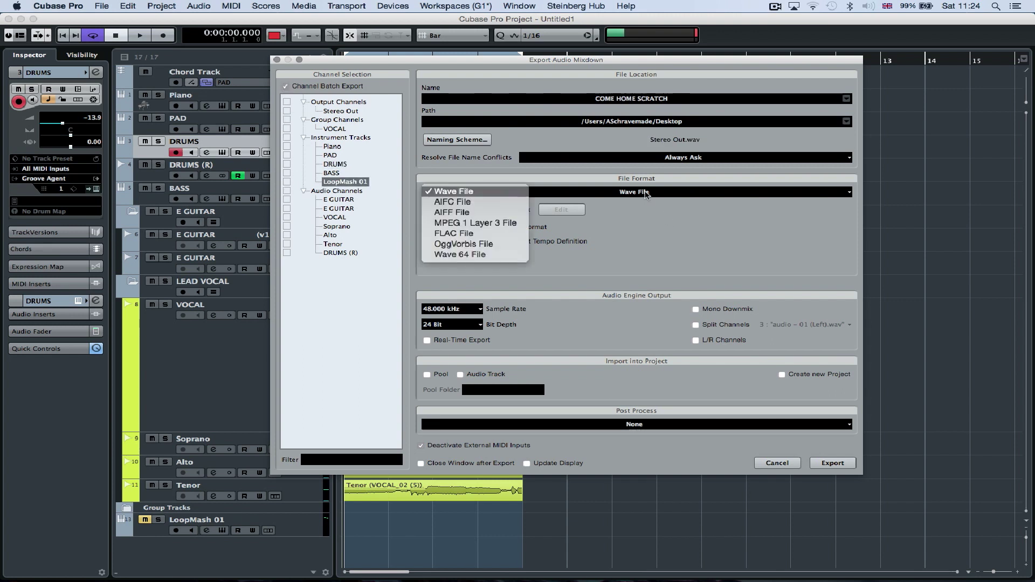